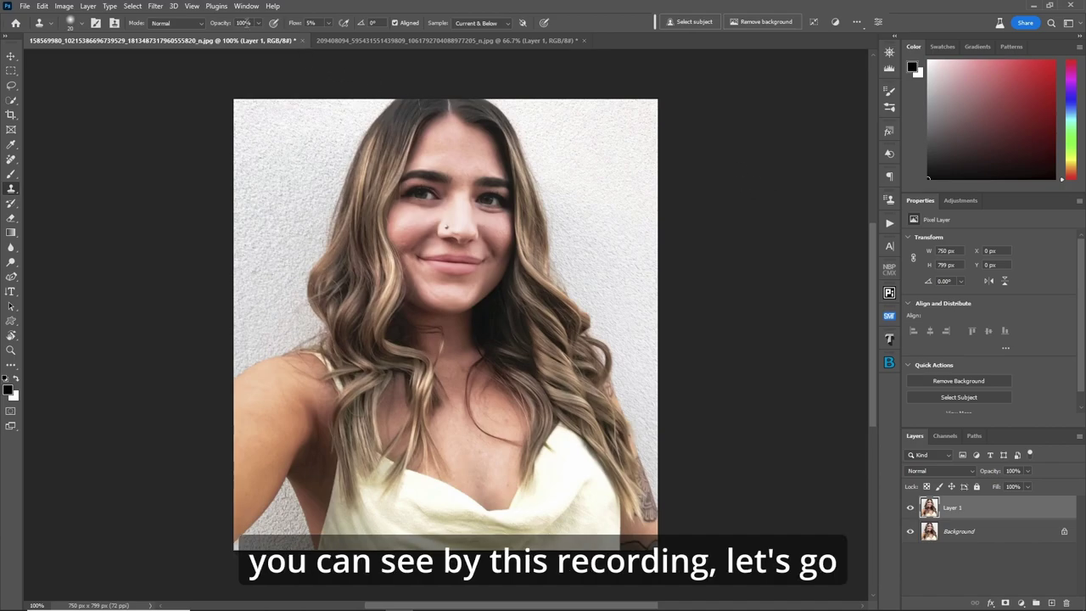
- Check the installed Photoshop version and credits information, then close it
left_click(274, 7)
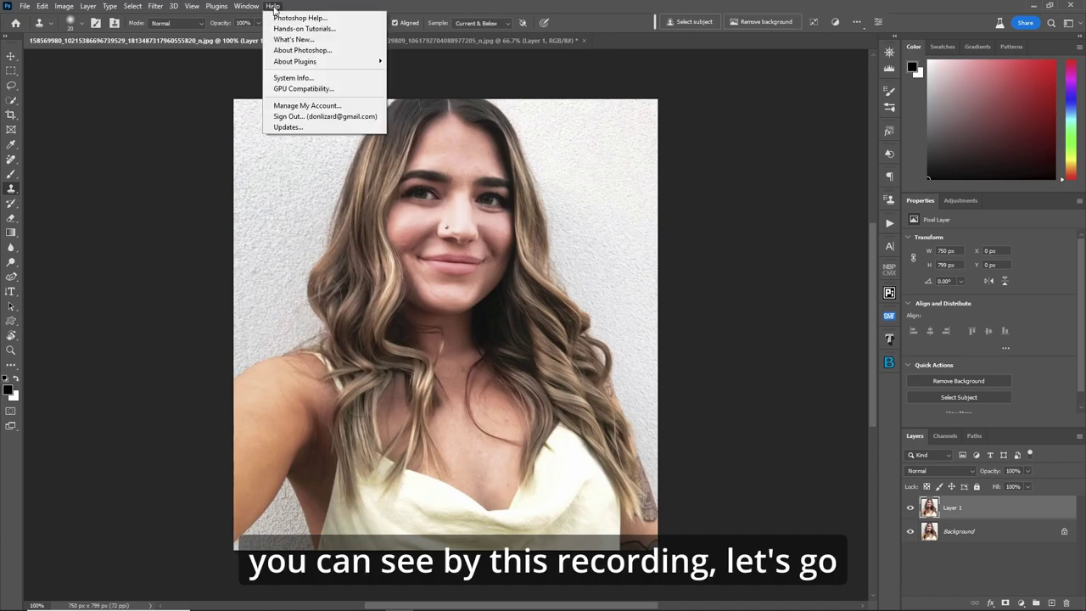
left_click(326, 51)
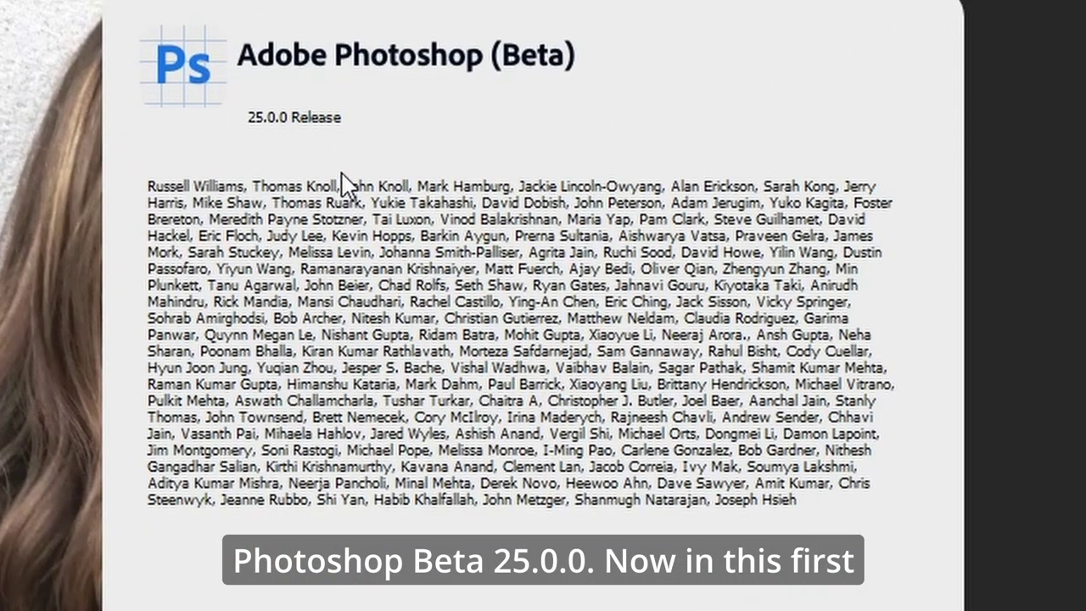
left_click(405, 187)
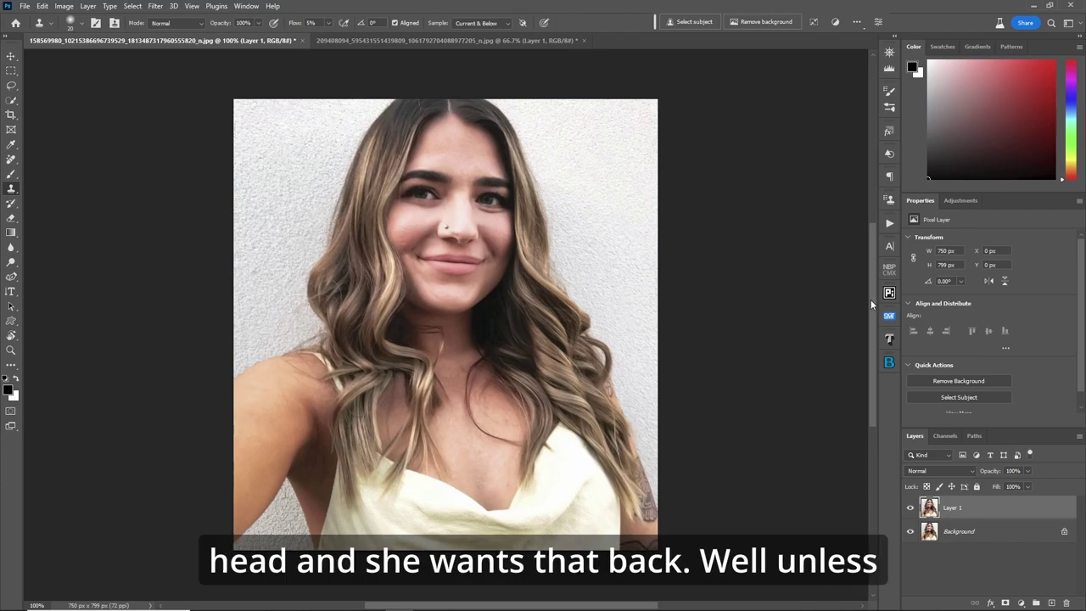
- With the Crop tool, pull the top edge above her head to make the canvas taller
scroll(873, 297, "up", 3)
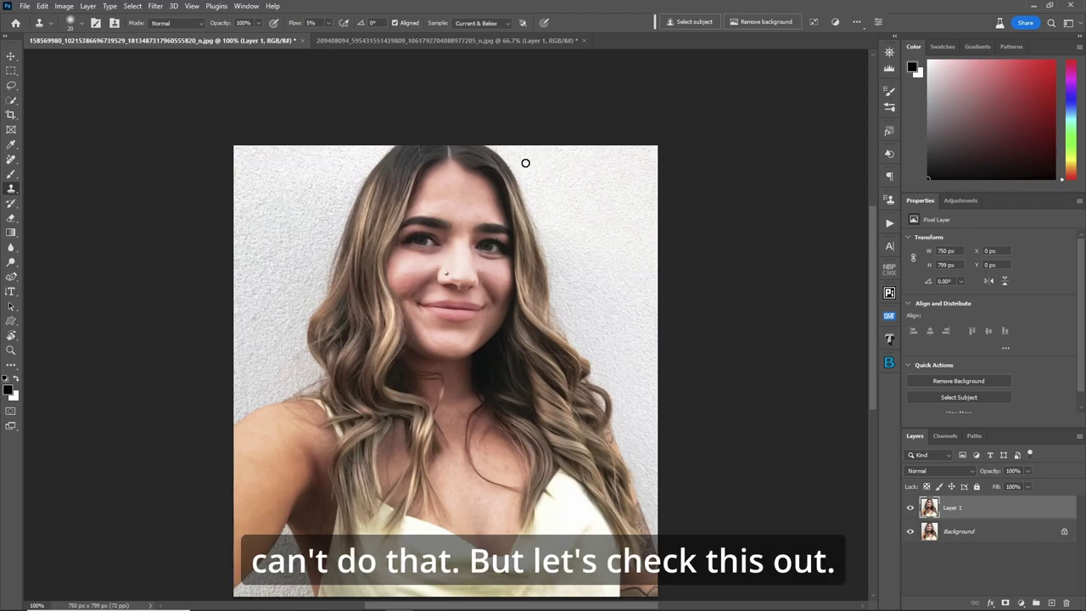
key("c")
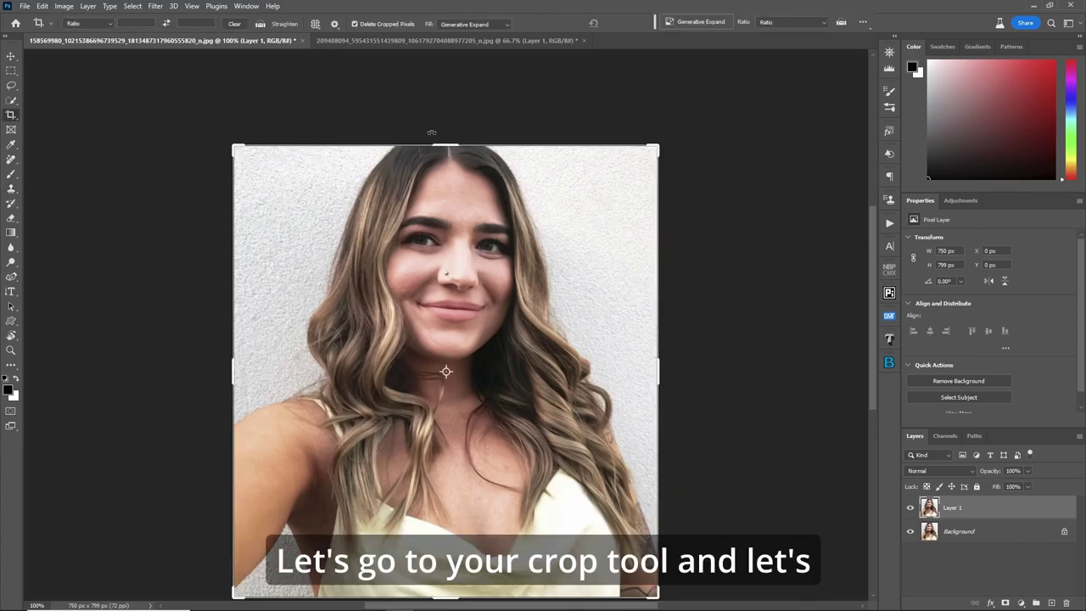
left_click_drag(446, 146, 445, 118)
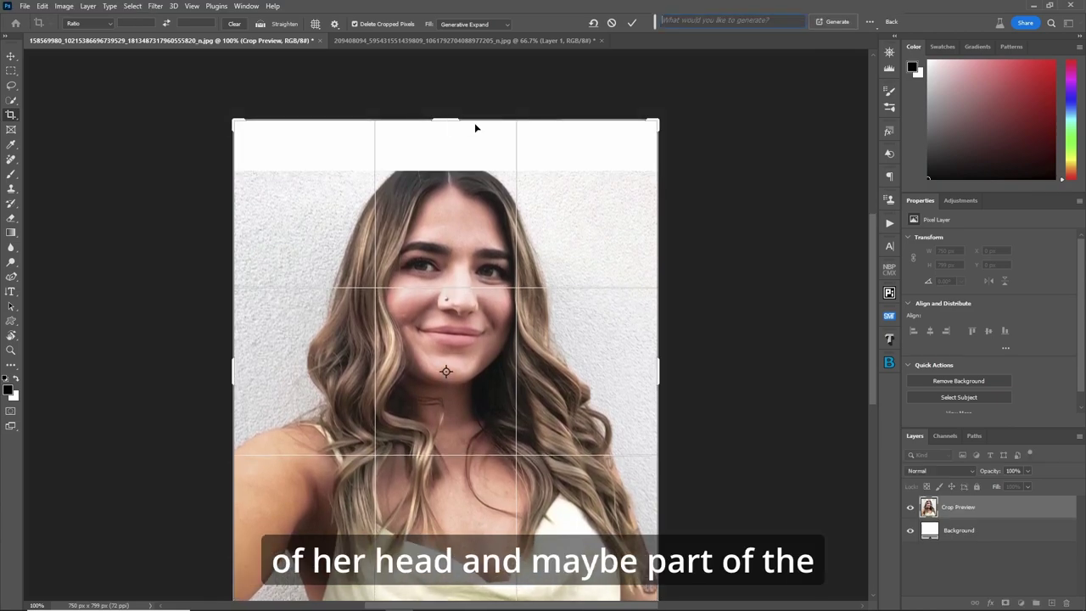
- Keep Generative Expand as the crop fill and generate wall and hair for the new top area
left_click(508, 24)
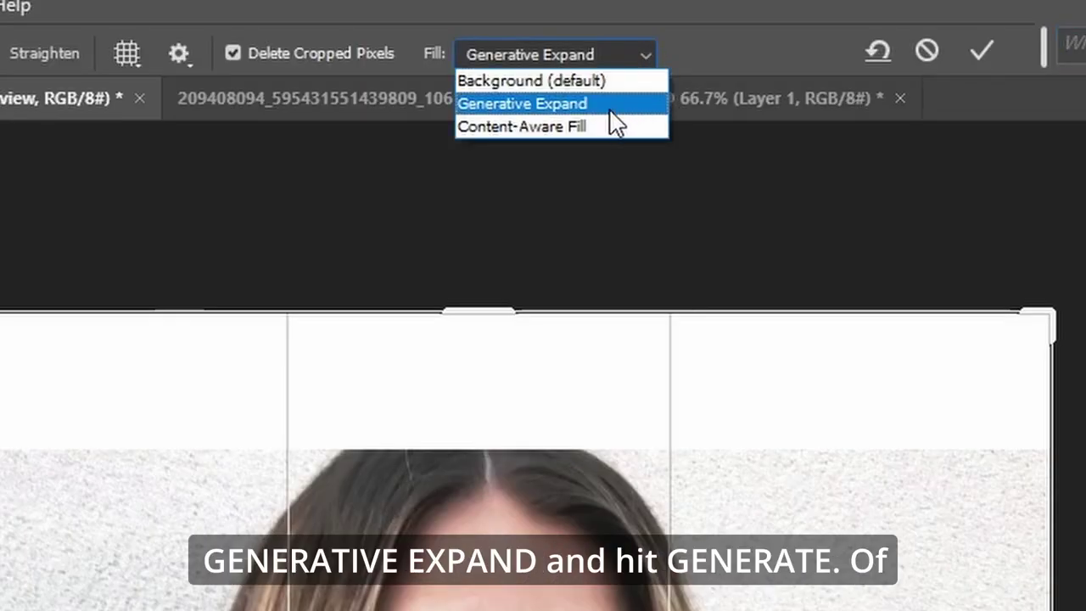
left_click(493, 42)
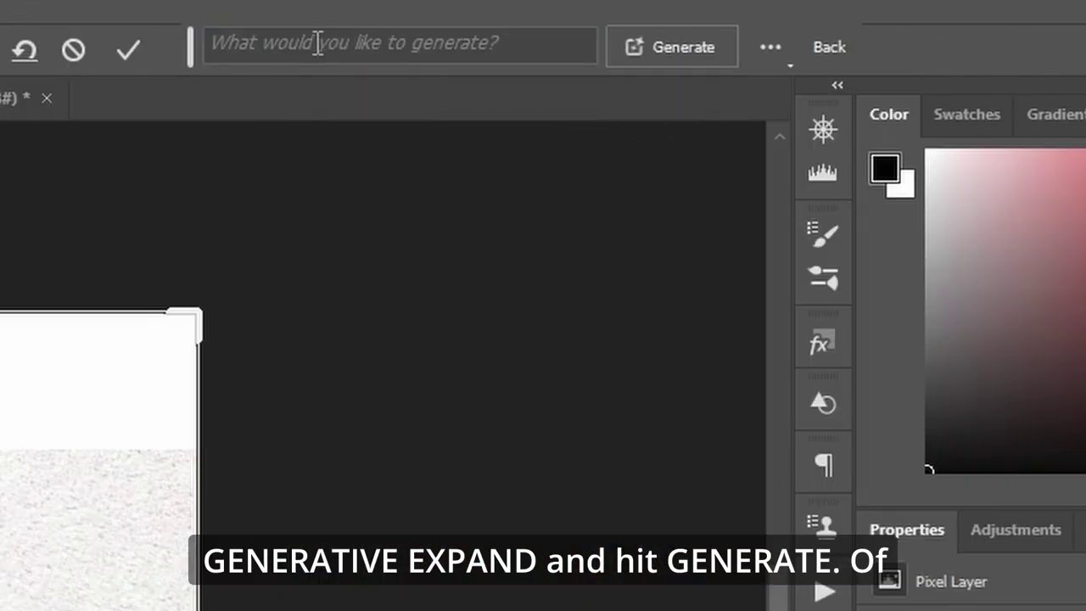
left_click(658, 44)
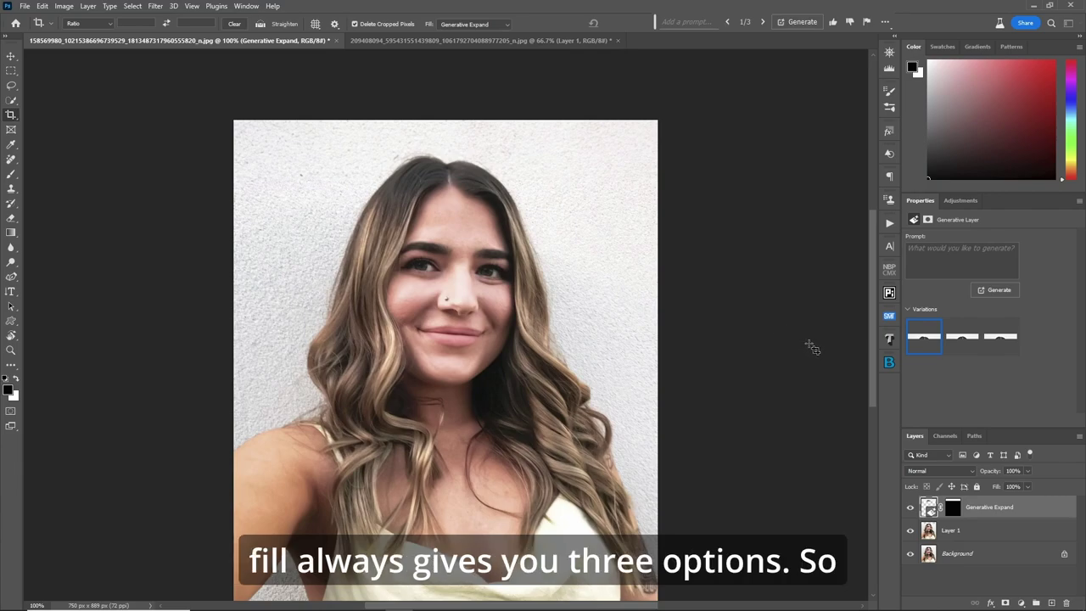
- Compare the first, second and third Generative Expand variations and choose the third
mouse_move(925, 341)
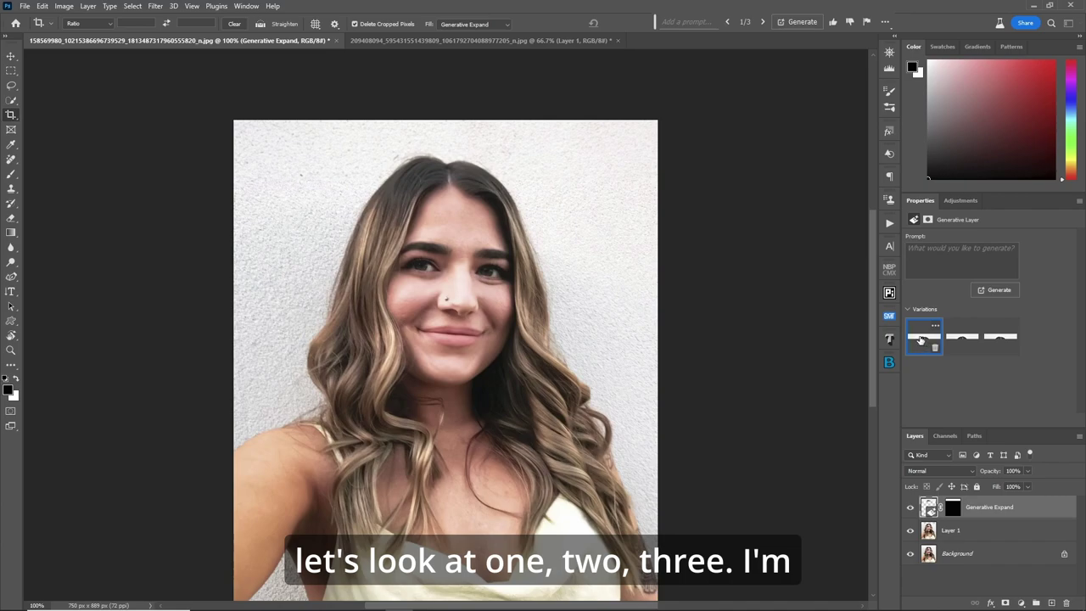
left_click(962, 339)
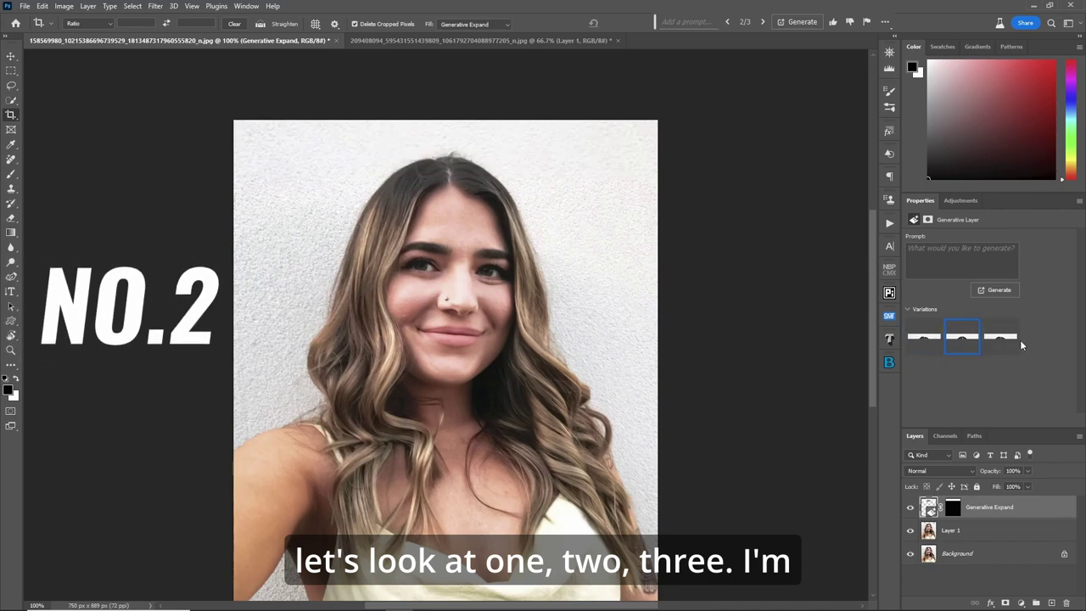
left_click(1014, 341)
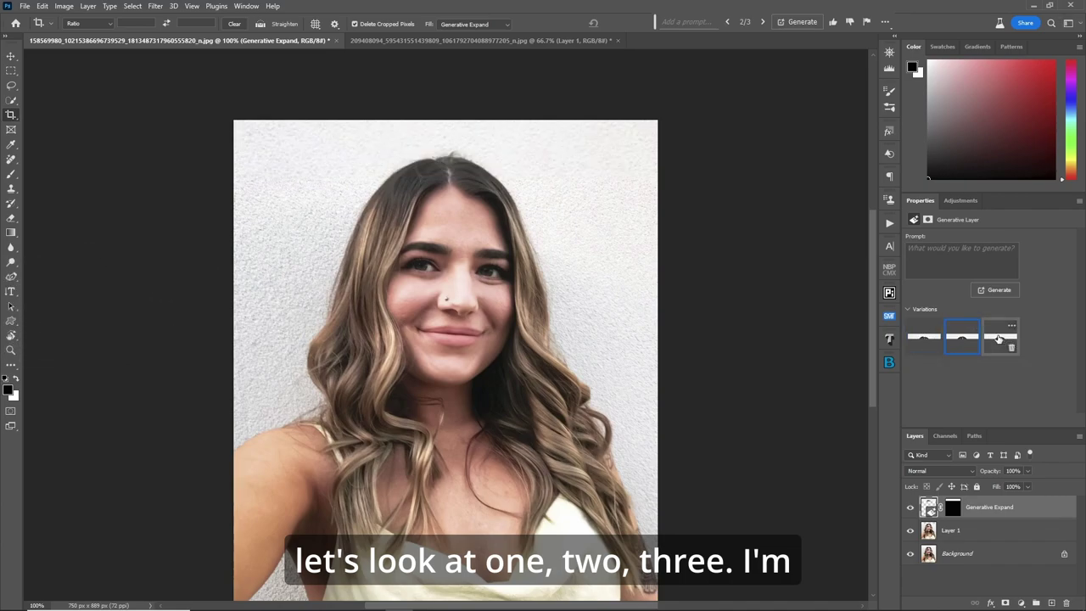
left_click(918, 338)
left_click(997, 339)
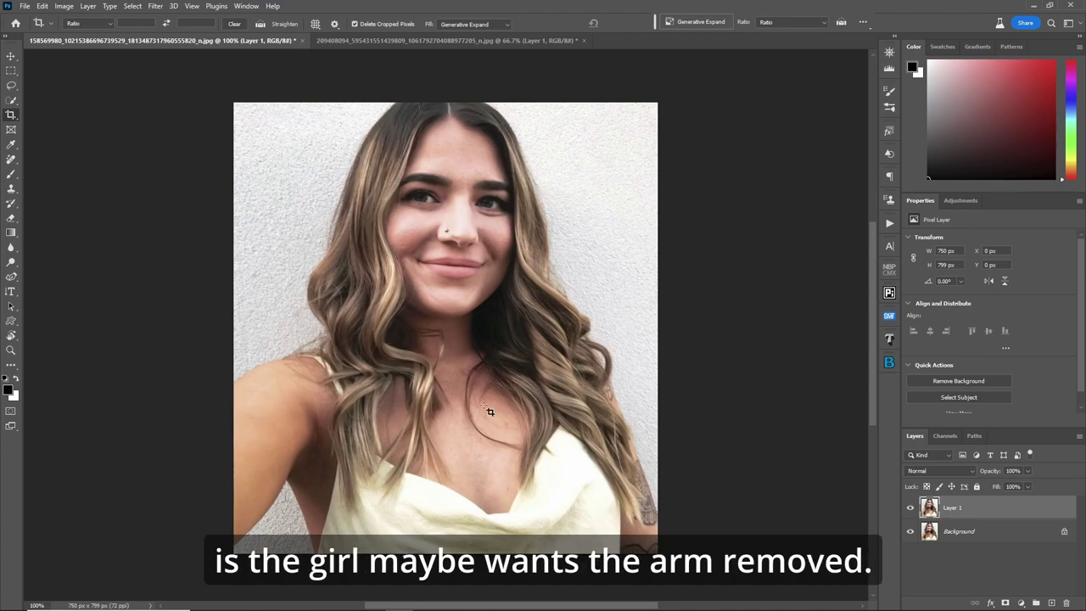
- Using Background (default) fill, crop the left side past the raised arm to 576 × 799 px
left_click(615, 436)
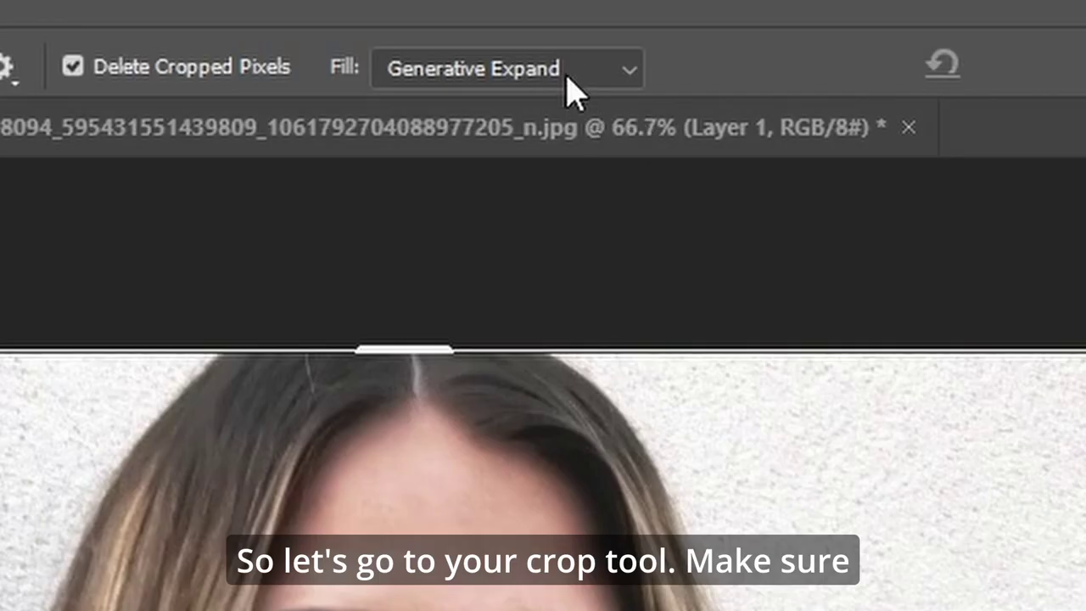
left_click(502, 25)
left_click(560, 104)
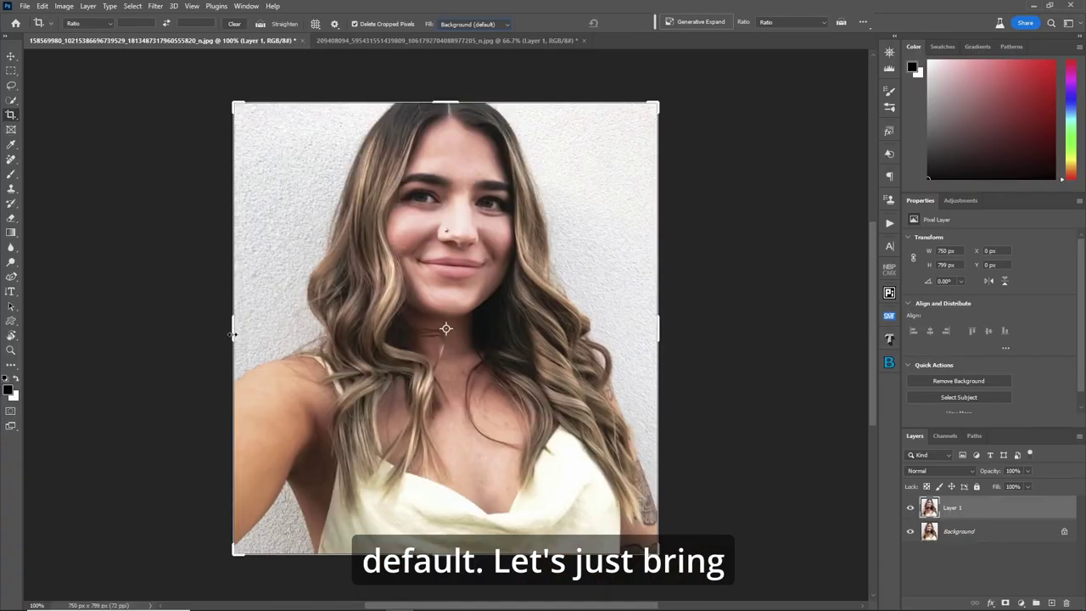
left_click_drag(232, 335, 282, 337)
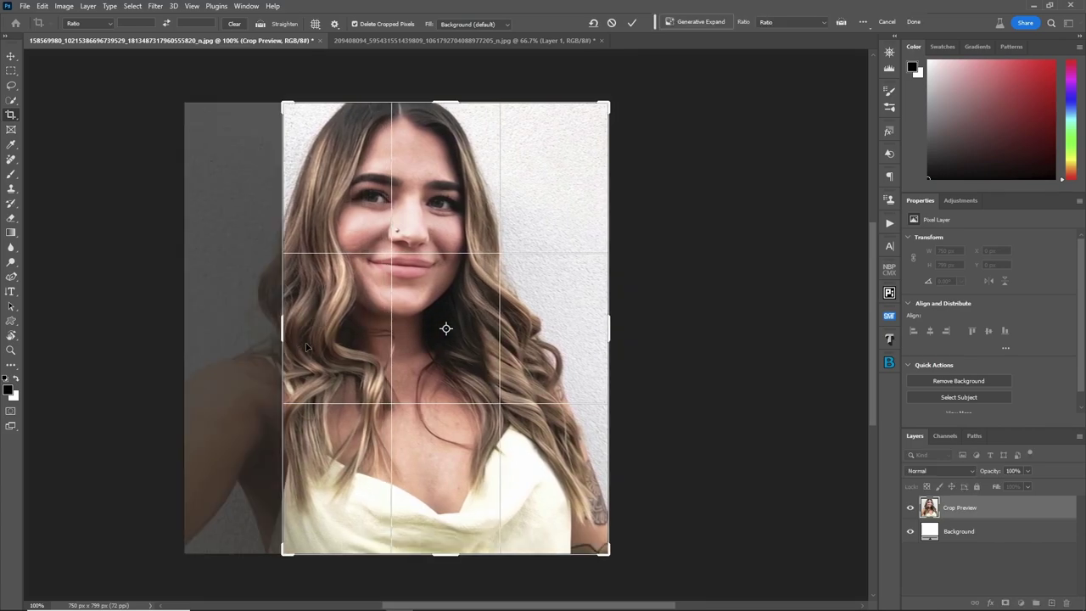
left_click(631, 25)
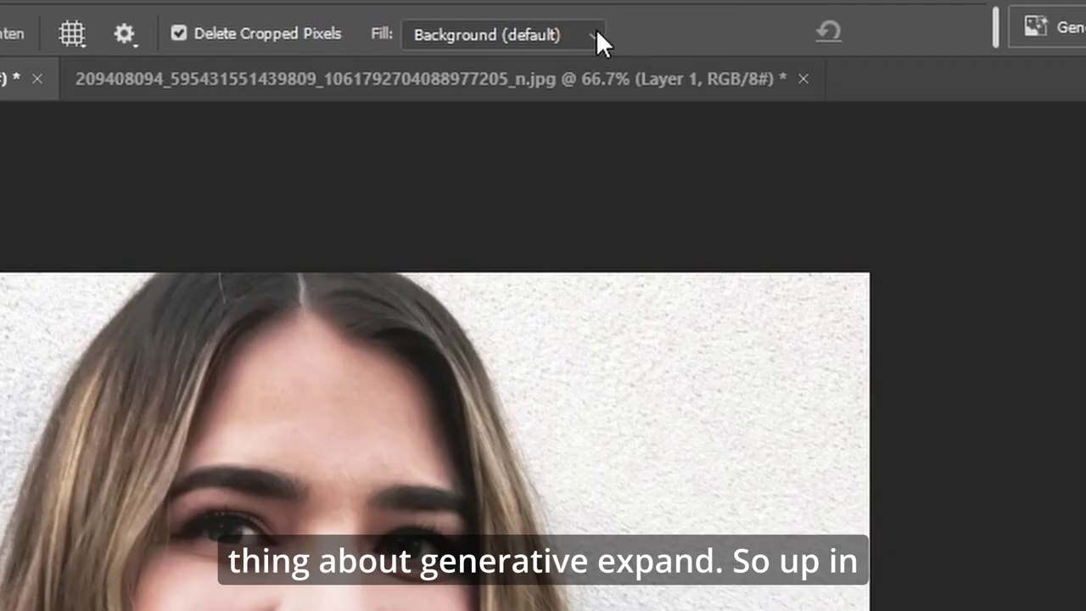
- With Generative Expand fill, extend the left and top edges and generate content, giving 772 × 889 px
left_click(507, 23)
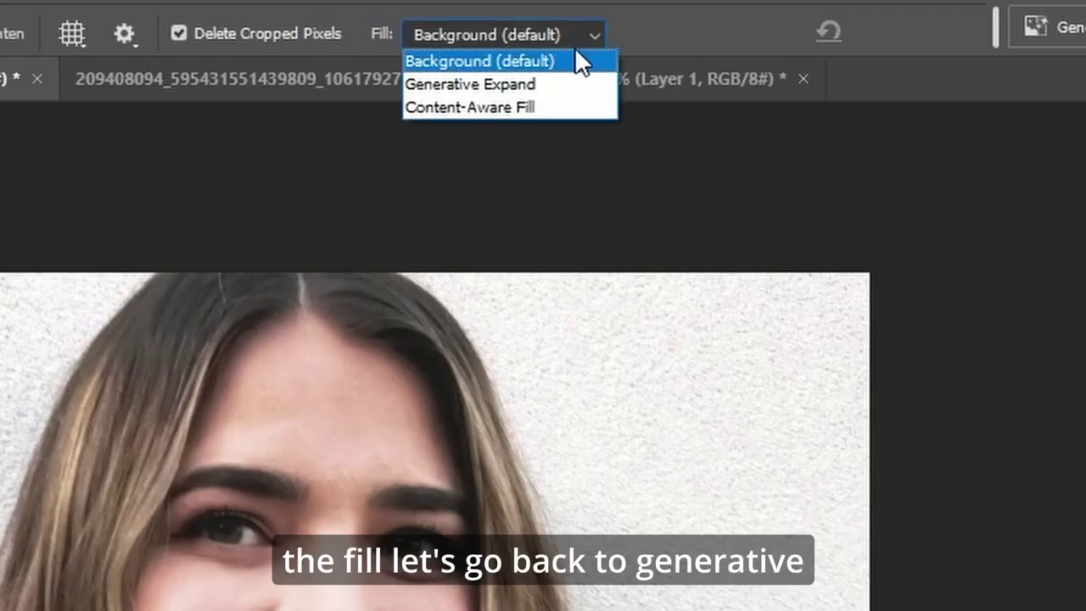
left_click(526, 84)
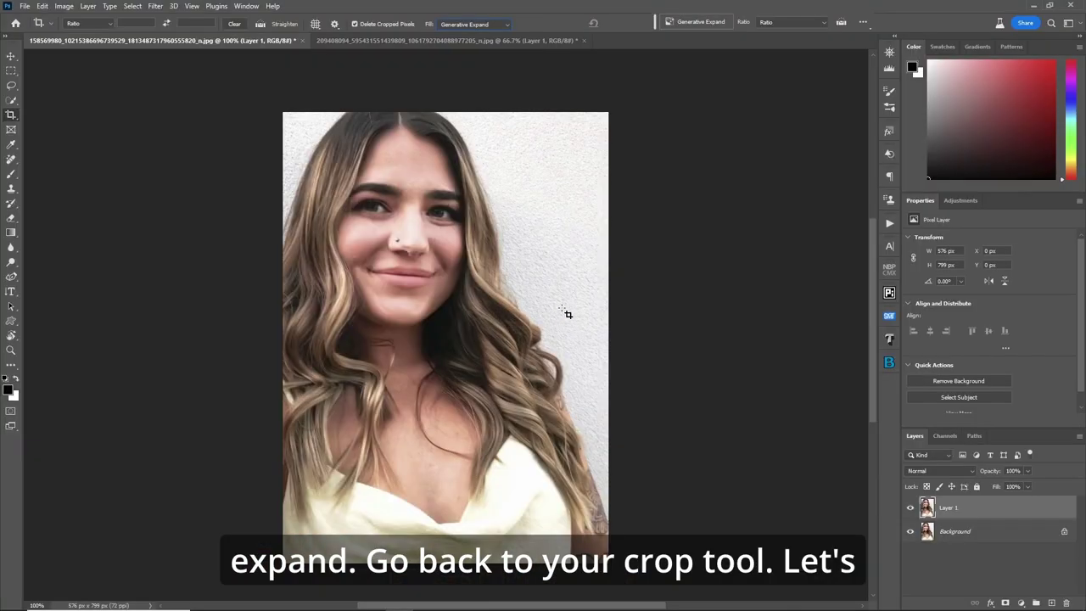
left_click(587, 309)
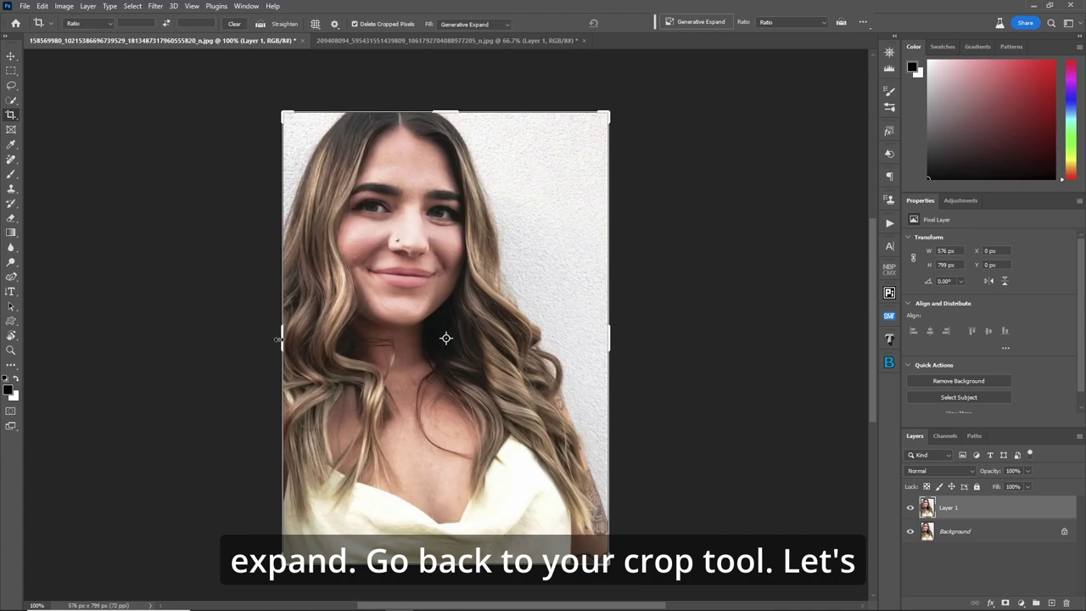
left_click_drag(278, 341, 225, 339)
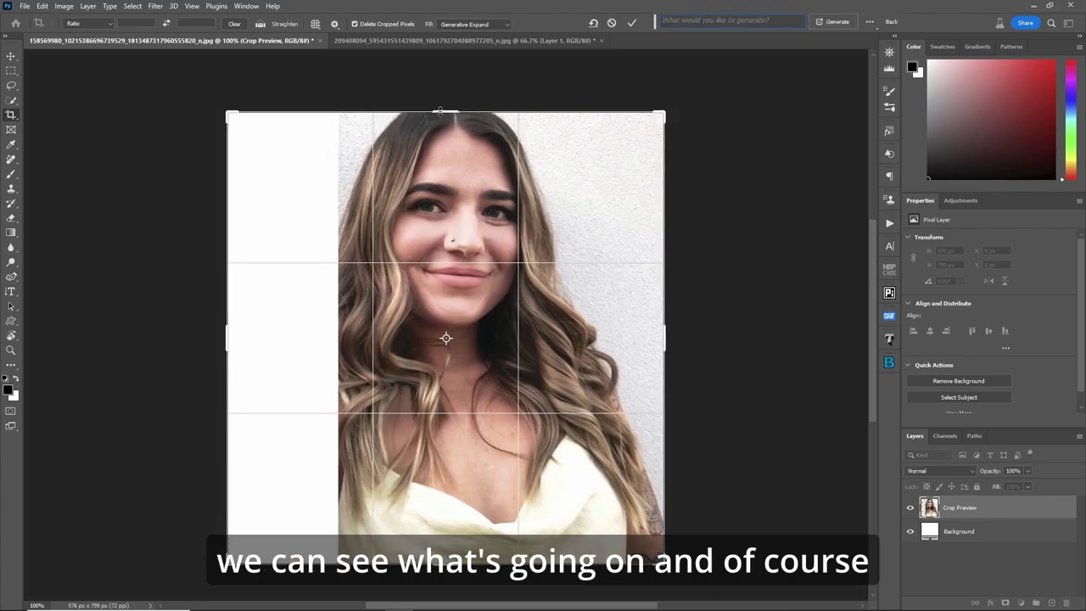
left_click_drag(445, 112, 445, 86)
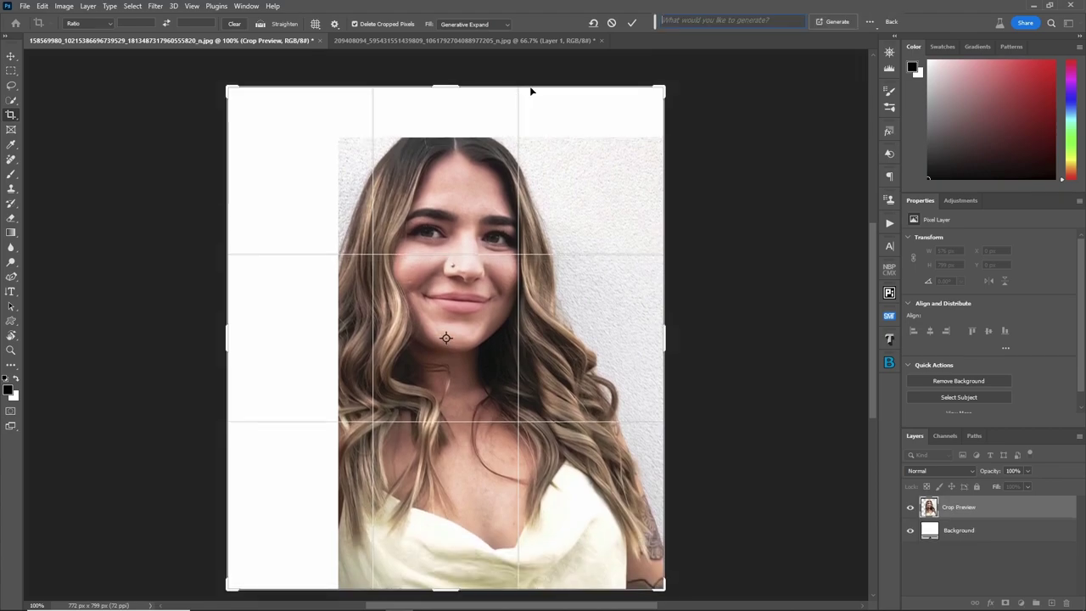
left_click(835, 22)
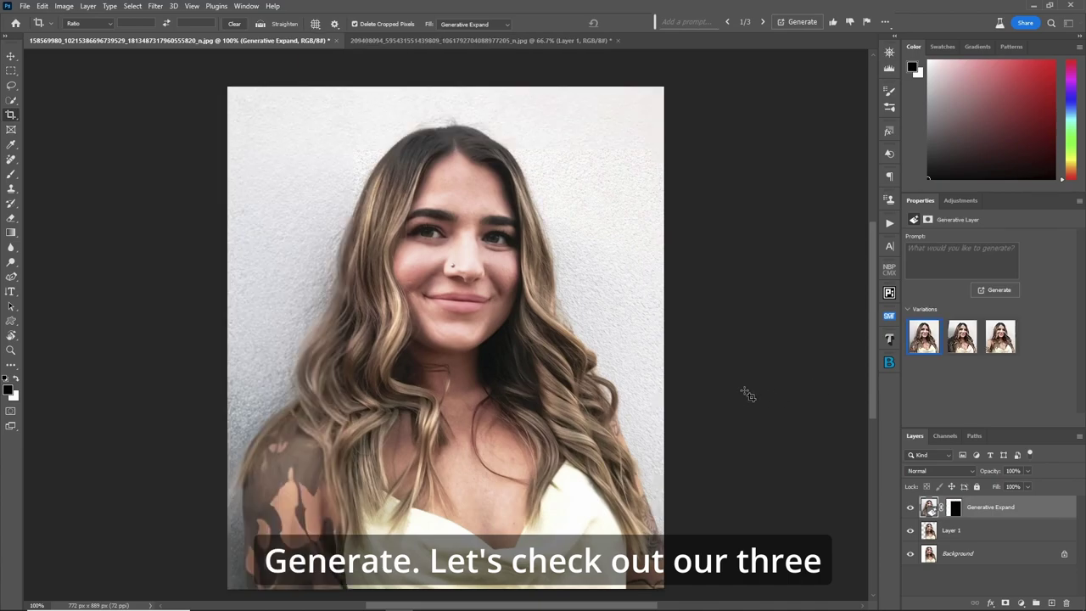
- Preview the second and third expanded selfie versions, then settle on the first
mouse_move(933, 342)
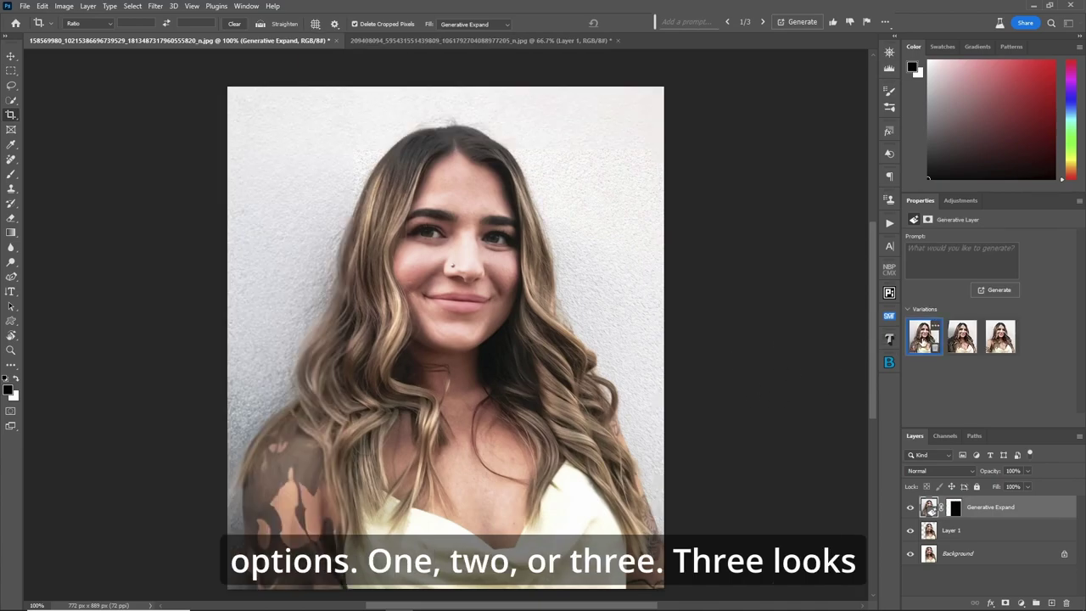
left_click(962, 337)
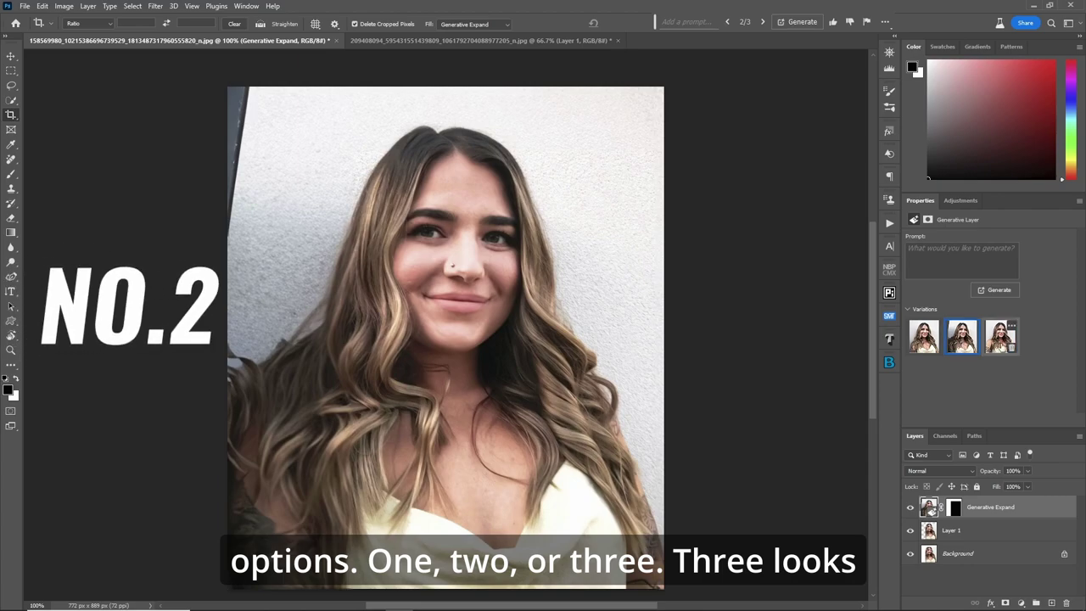
left_click(1001, 336)
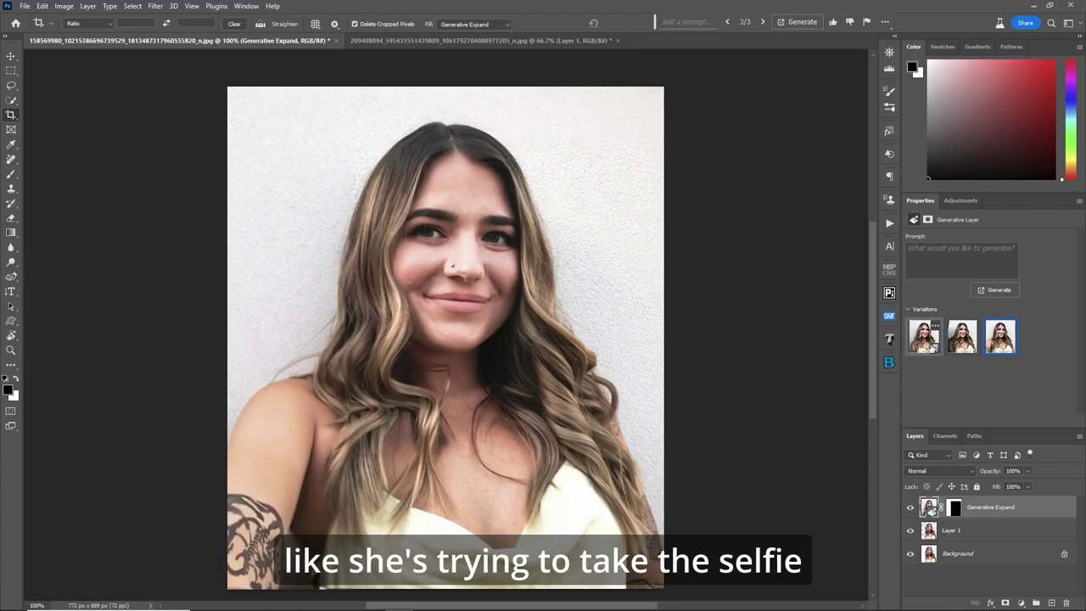
left_click(924, 339)
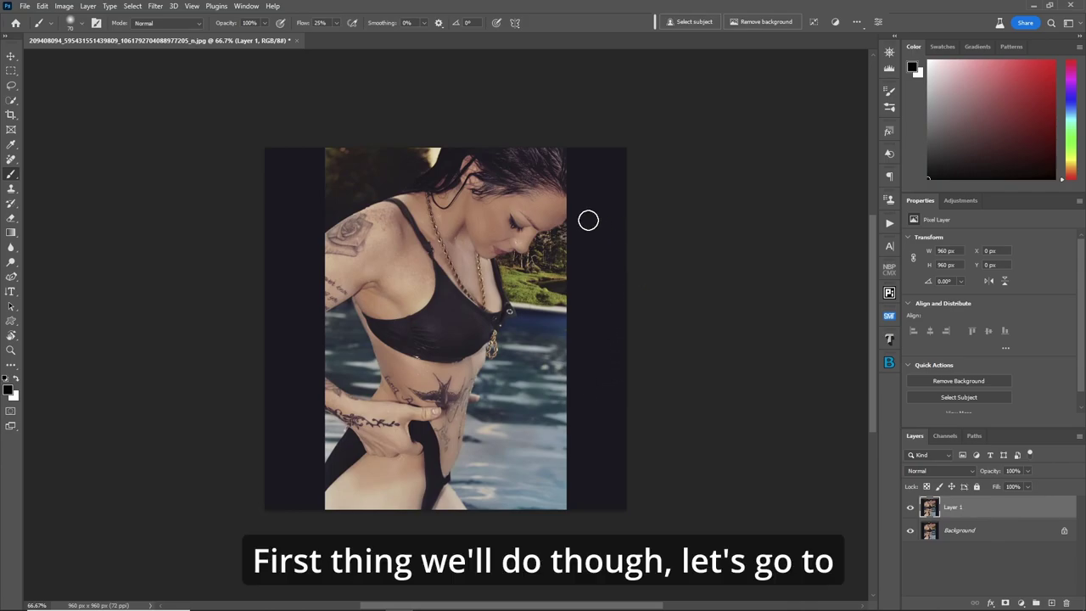
- With Background (default) fill, crop the black bars off both sides, leaving 609 × 960 px
key("c")
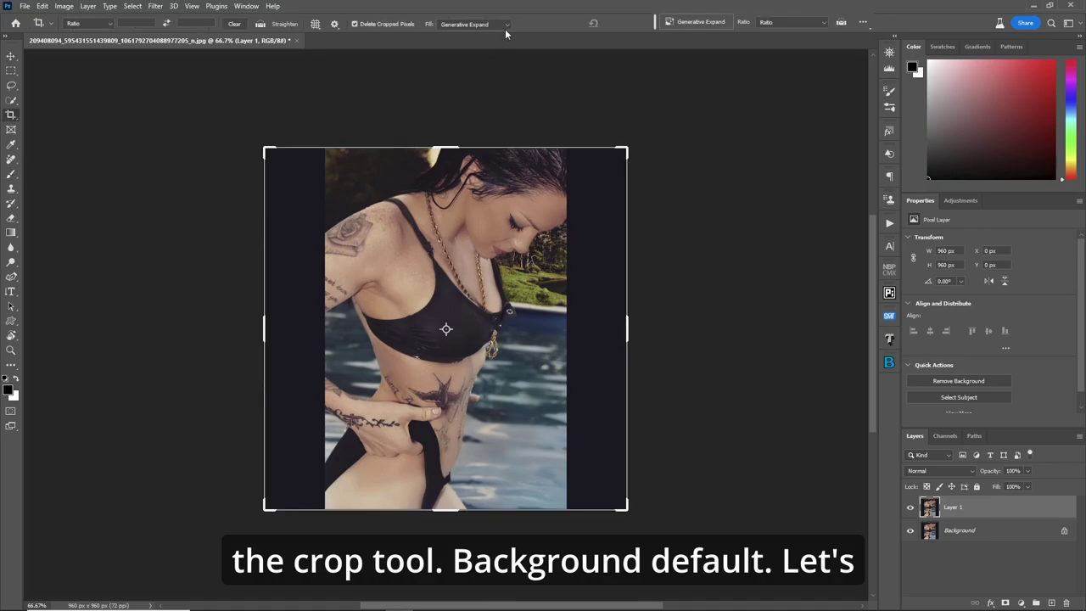
left_click(509, 26)
left_click(497, 39)
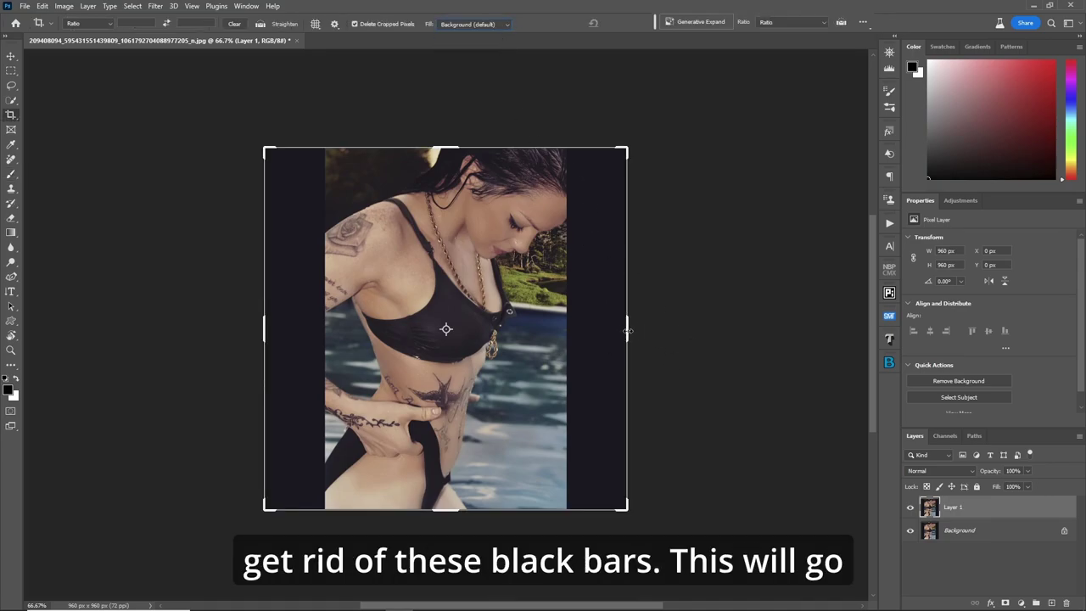
left_click_drag(627, 331, 596, 333)
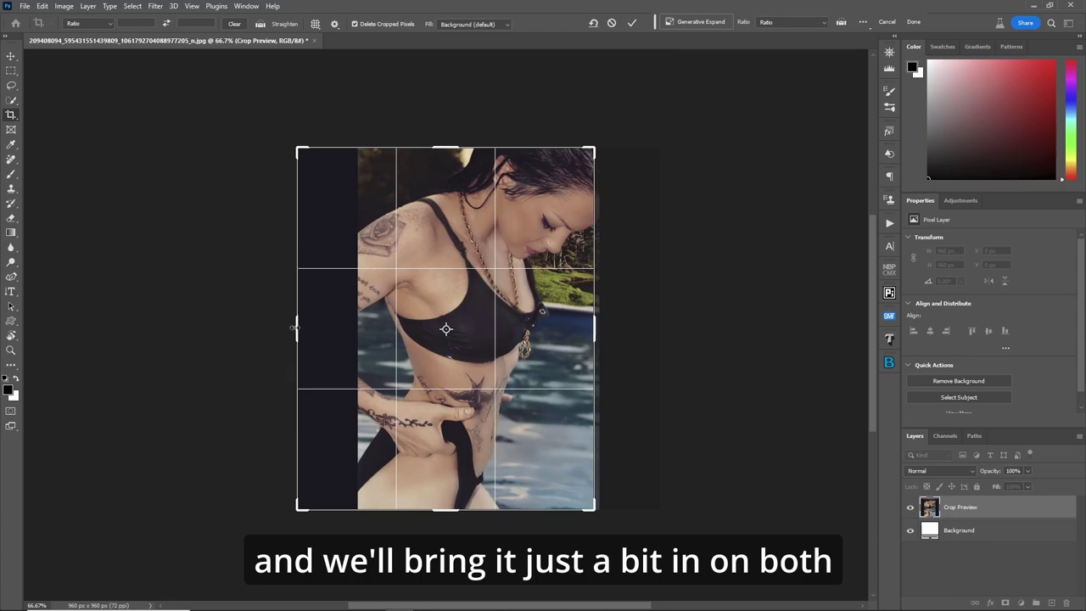
left_click_drag(295, 328, 321, 325)
left_click_drag(325, 325, 329, 325)
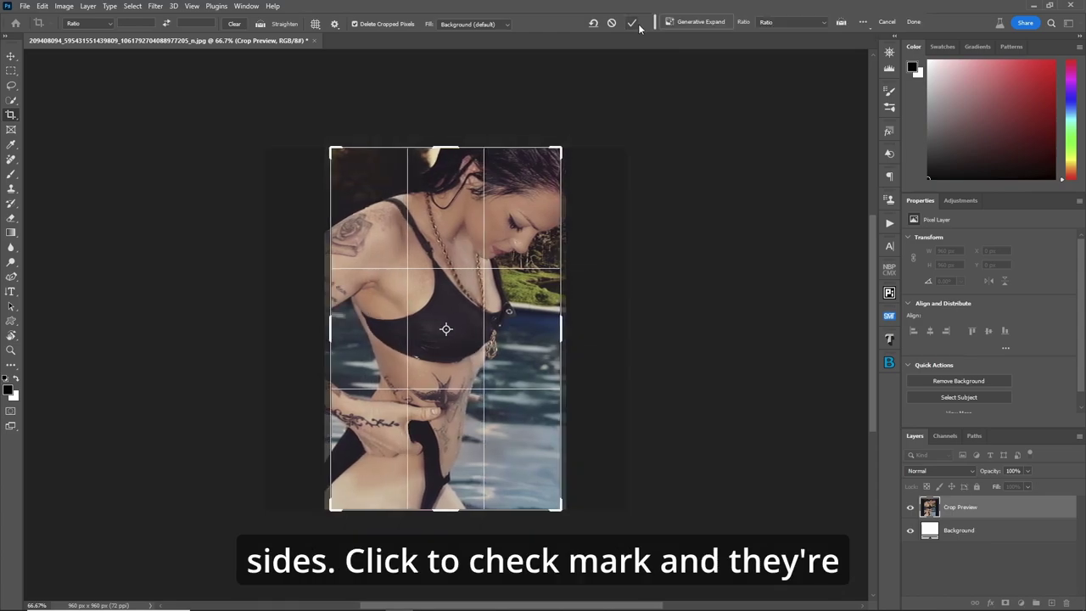
left_click(631, 24)
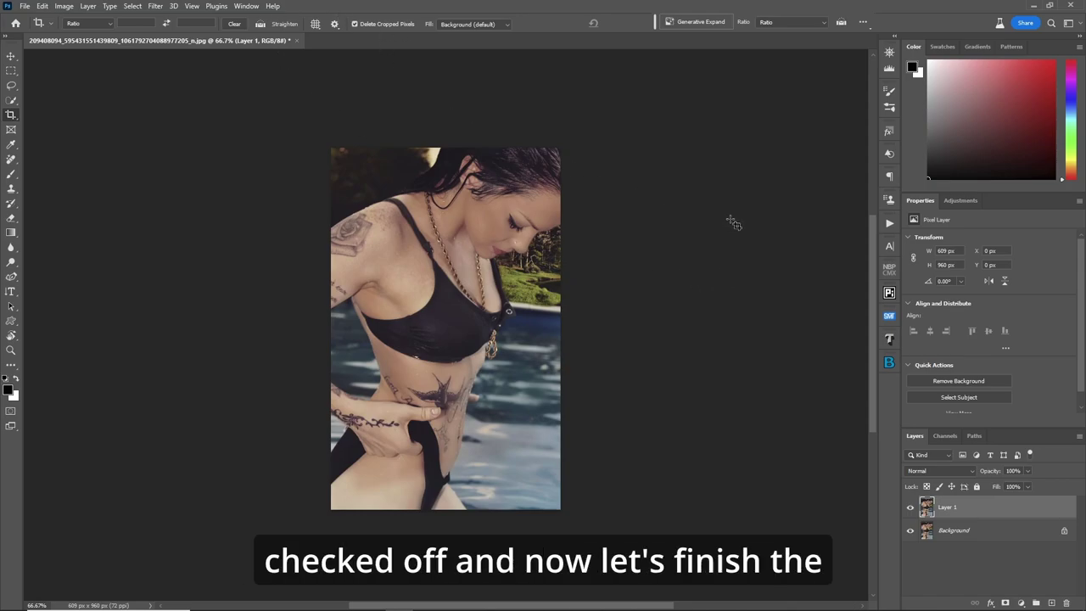
- With Generative Expand fill, extend the right, left and top edges and generate scenery, giving 1116 × 1185 px
left_click(472, 24)
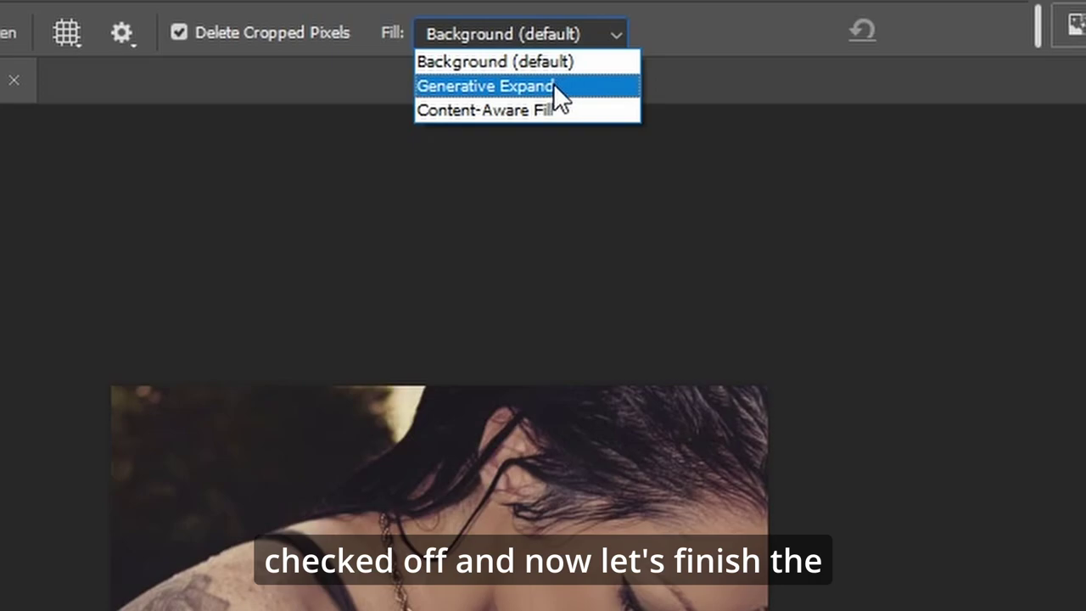
left_click(553, 85)
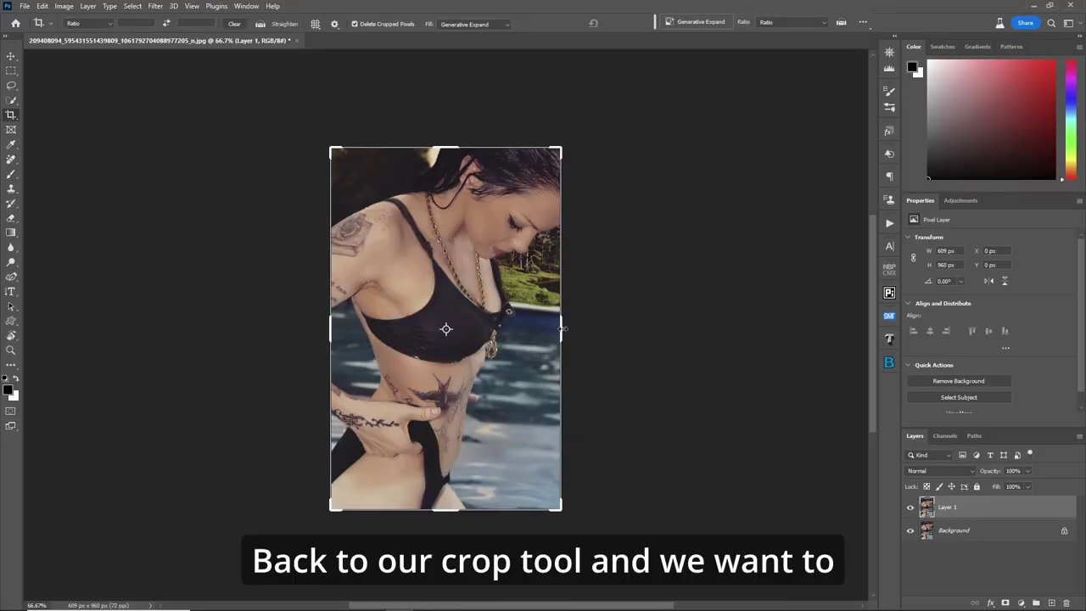
left_click_drag(560, 330, 597, 329)
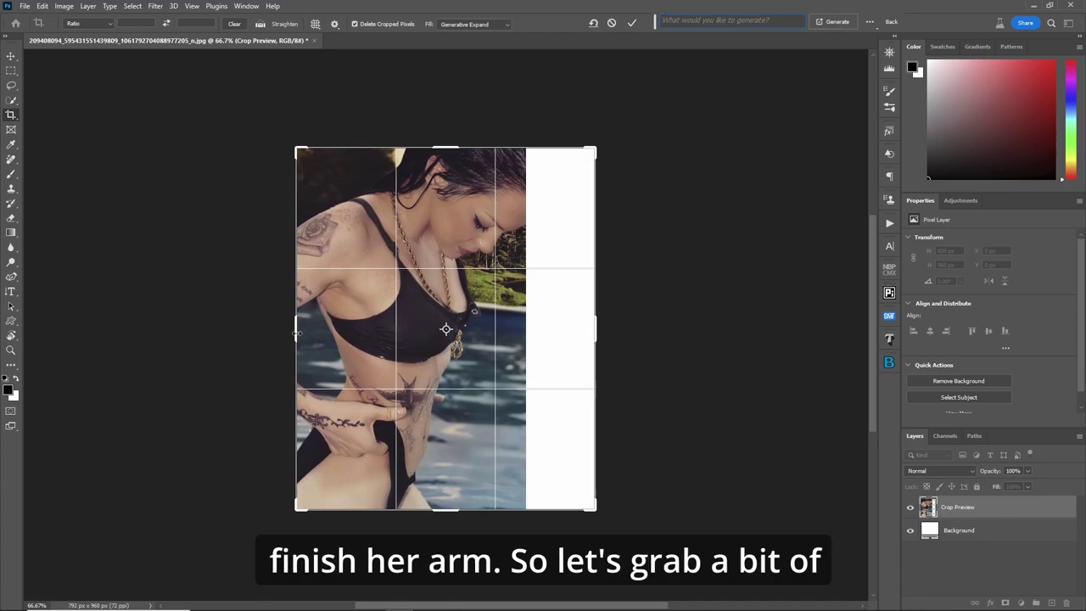
left_click_drag(295, 334, 237, 336)
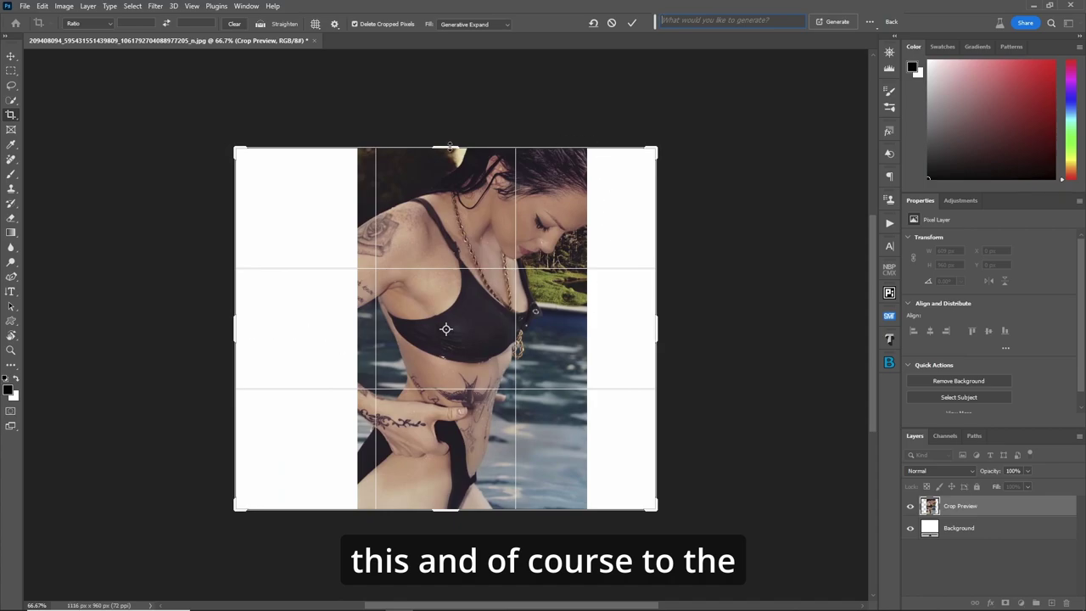
left_click_drag(450, 146, 447, 106)
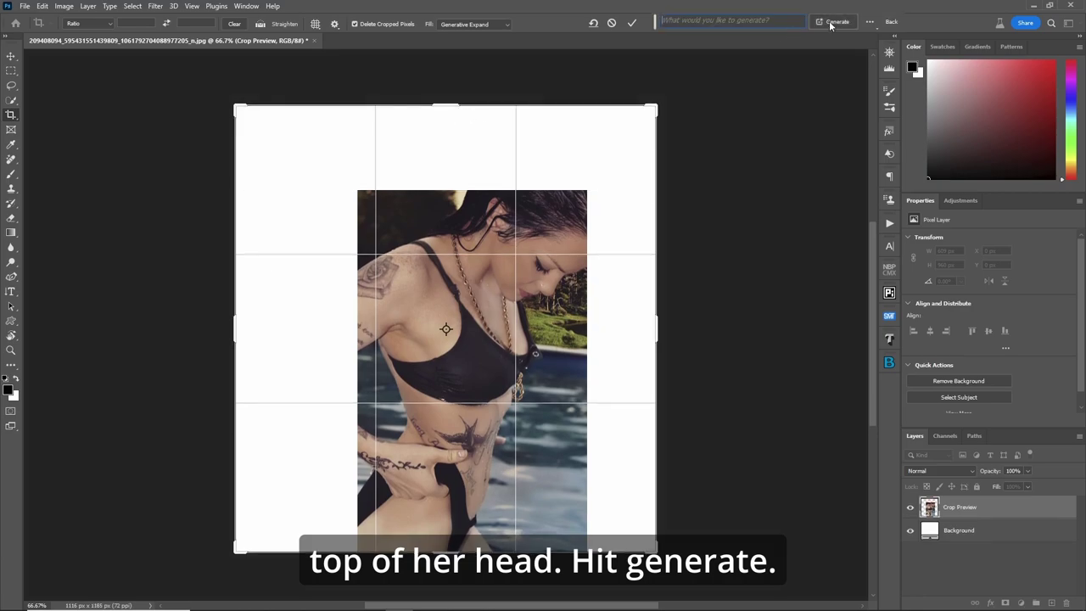
left_click(833, 23)
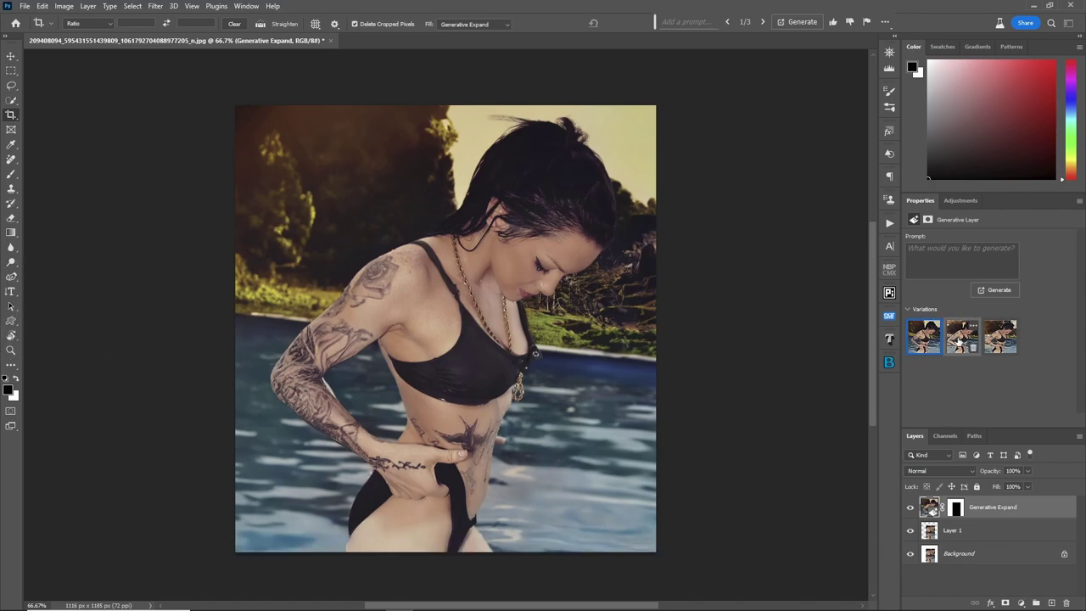
- Preview the second and third pool variations, then undo back to the second one
left_click(959, 343)
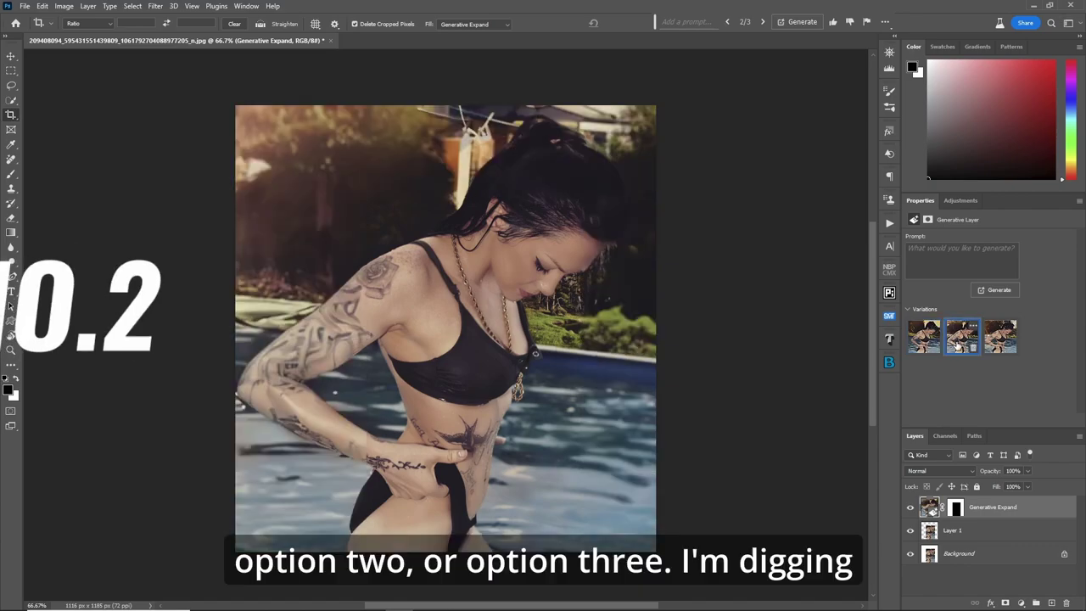
left_click(999, 340)
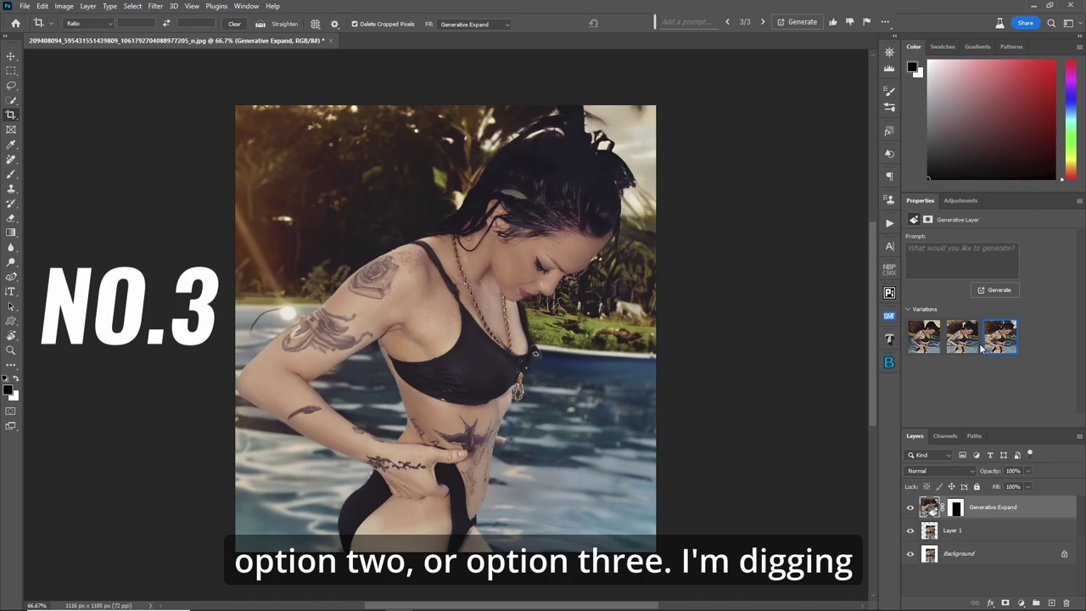
key("ctrl+z")
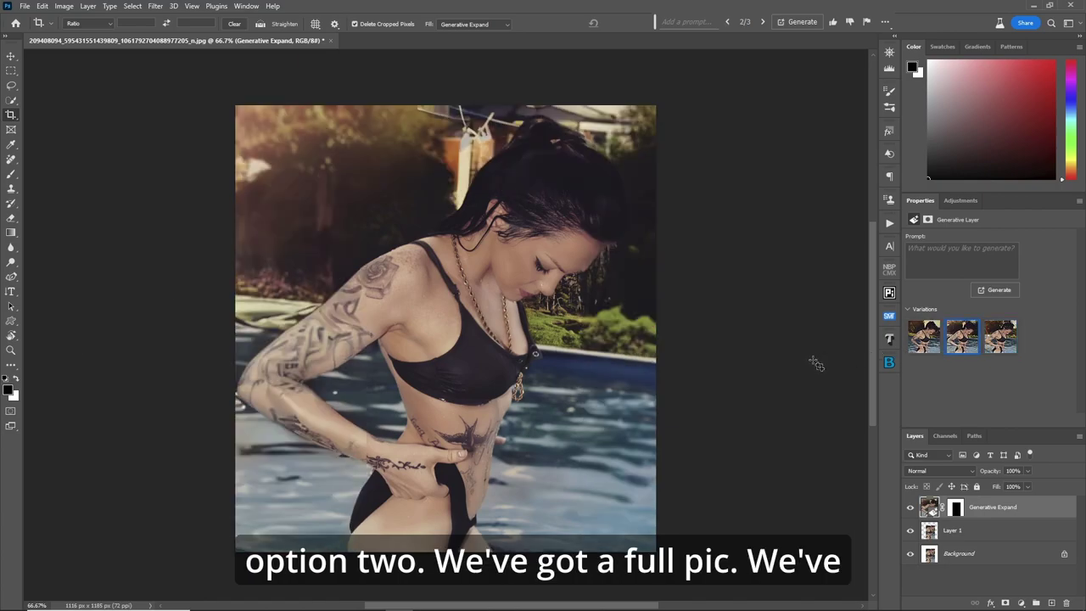